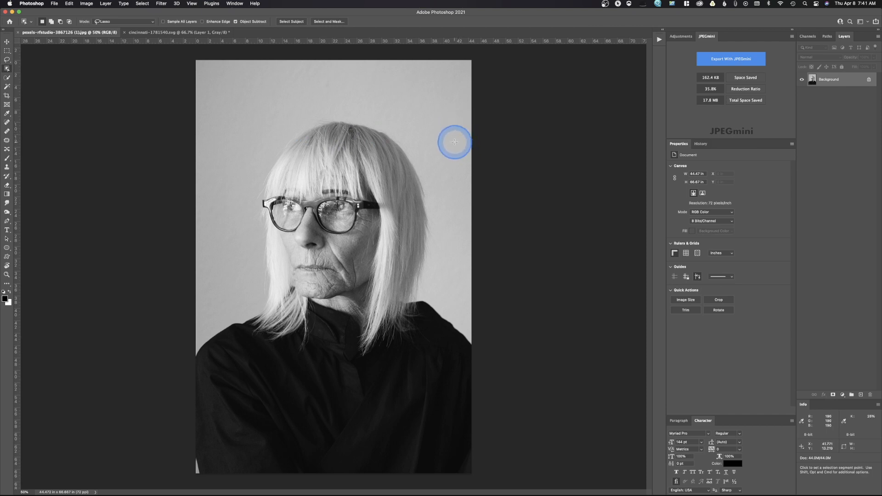
Select the woman in the portrait photo with Select Subject and output the Select and Mask result to a new layer with layer mask.
{"action": "left_click", "coordinate": [179, 32]}
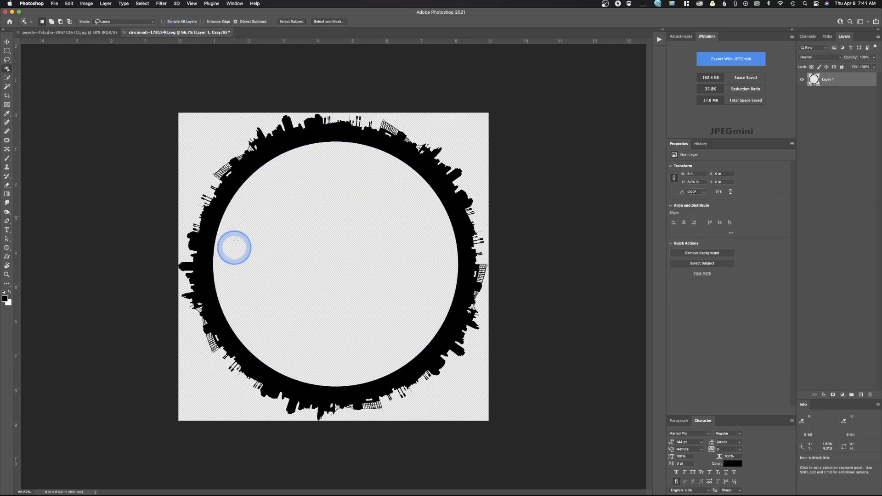
{"action": "left_click", "coordinate": [84, 33]}
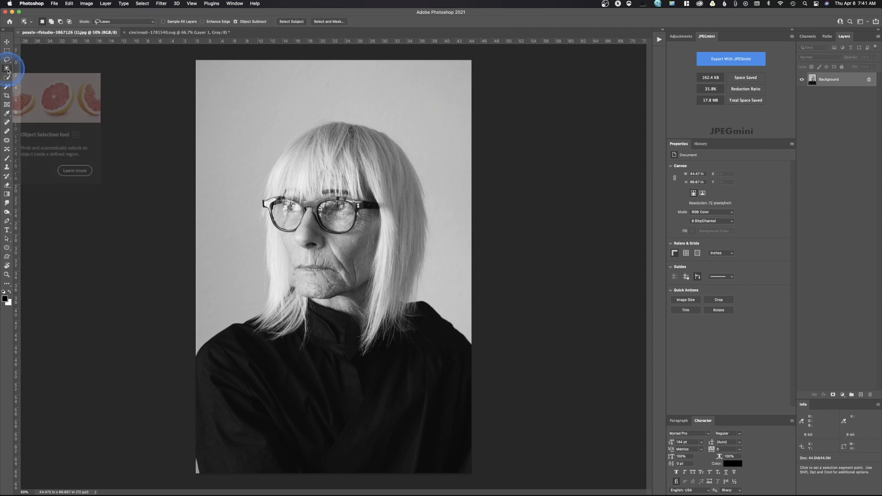
{"action": "left_click", "coordinate": [291, 21]}
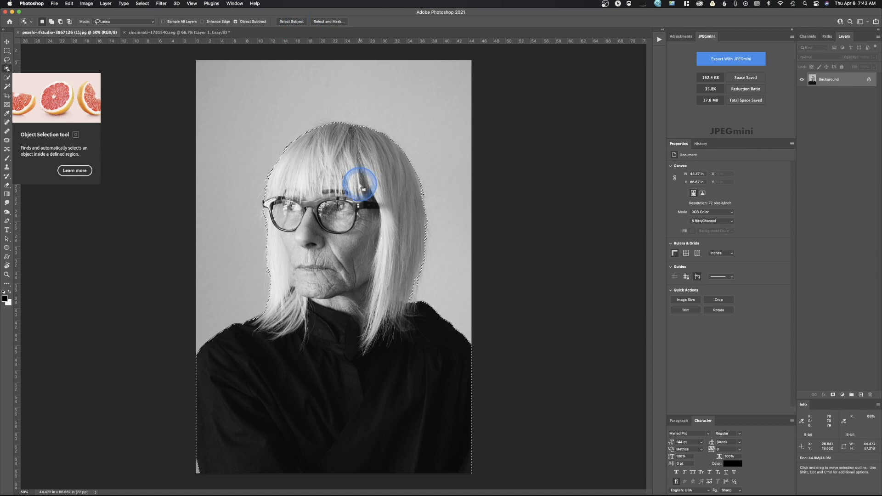
{"action": "left_click", "coordinate": [326, 21]}
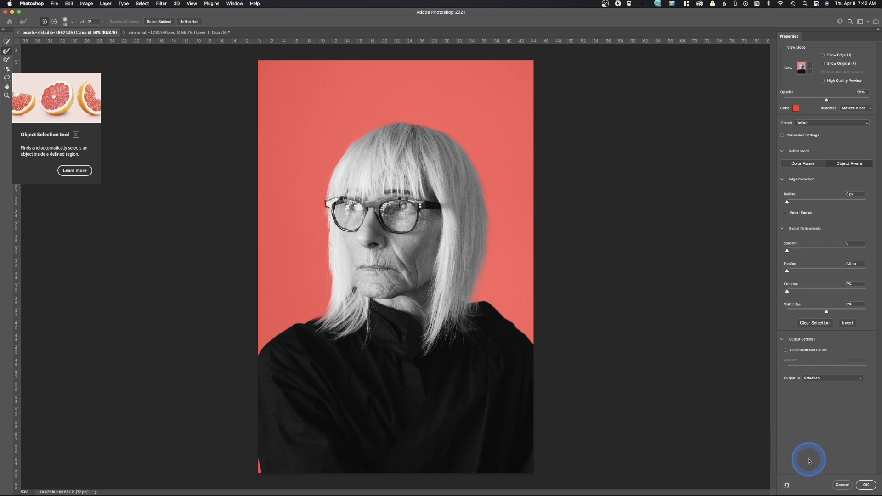
{"action": "left_click", "coordinate": [827, 380]}
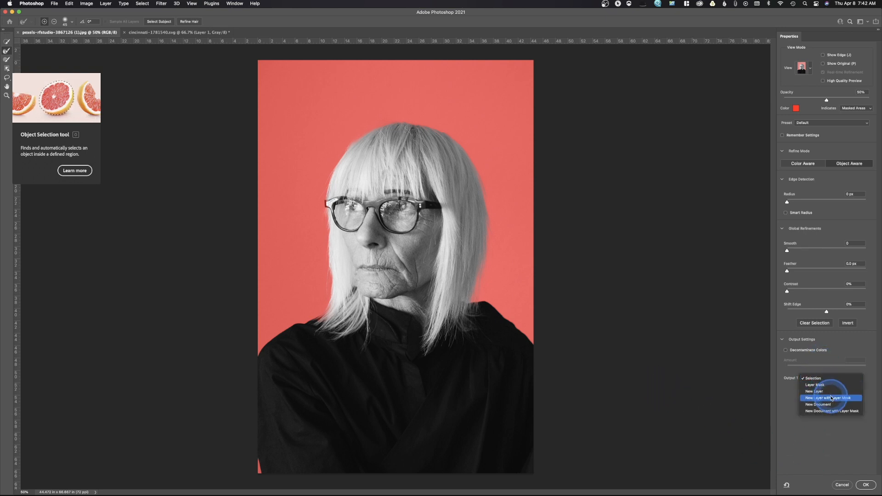
{"action": "left_click", "coordinate": [832, 399]}
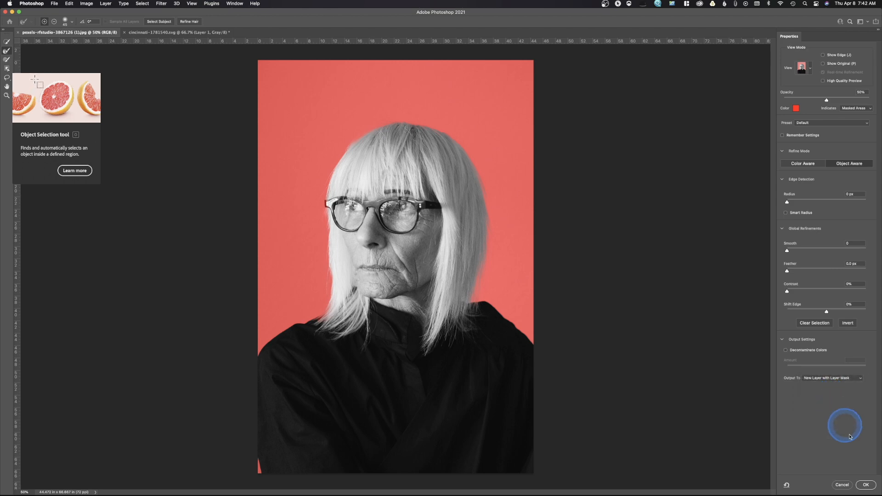
{"action": "left_click", "coordinate": [867, 486]}
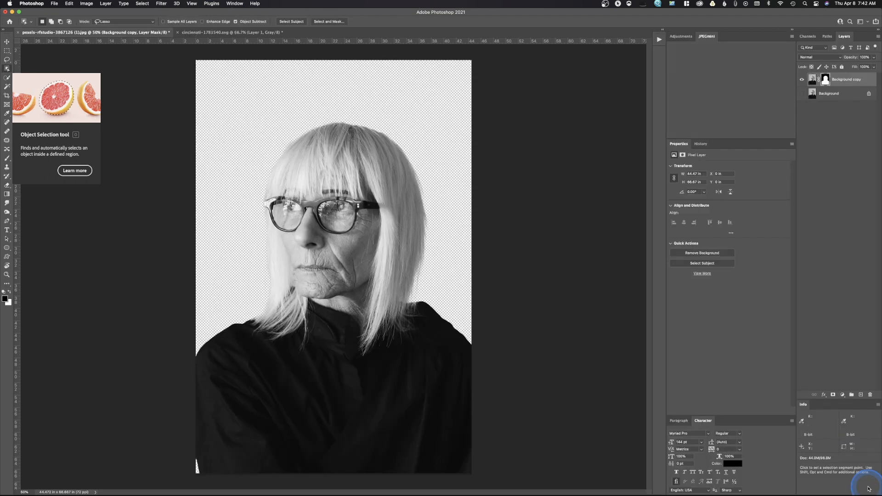
Show the Background layer and add the title "STYLE" directly above it in Bebas Neue across the upper part of the photo.
{"action": "left_click", "coordinate": [802, 94]}
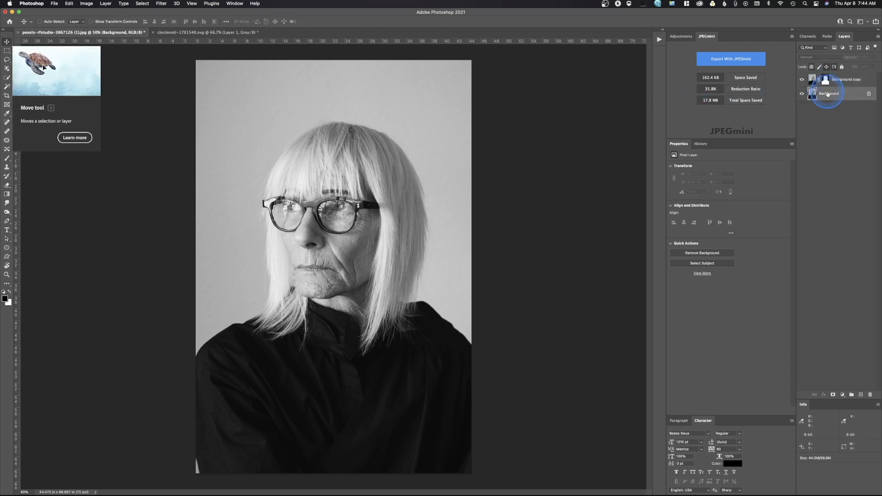
{"action": "left_click", "coordinate": [823, 94]}
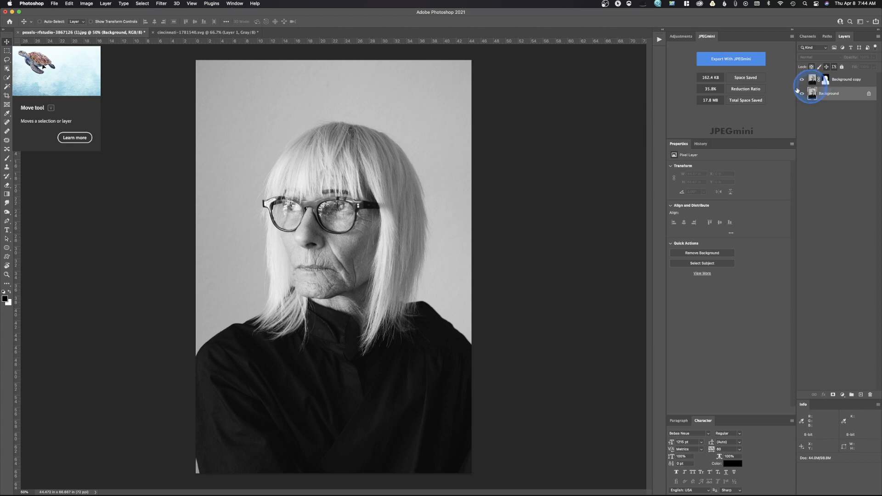
{"action": "left_click", "coordinate": [8, 231]}
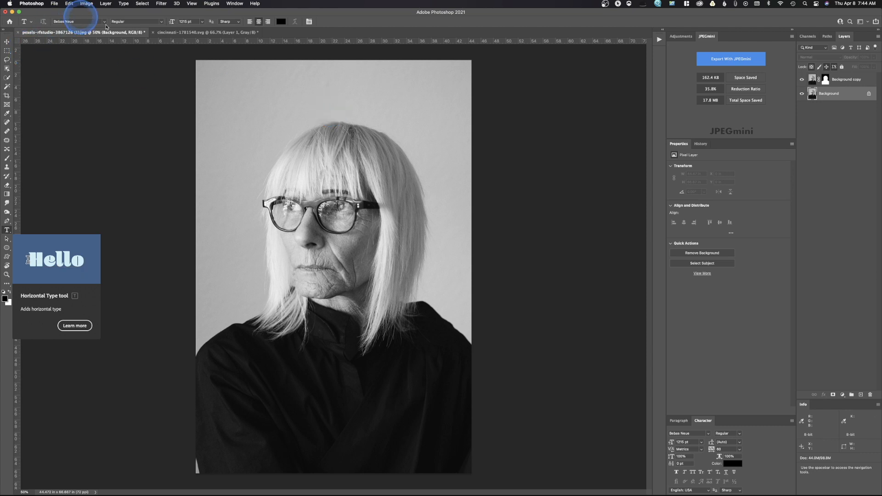
{"action": "left_click", "coordinate": [337, 118]}
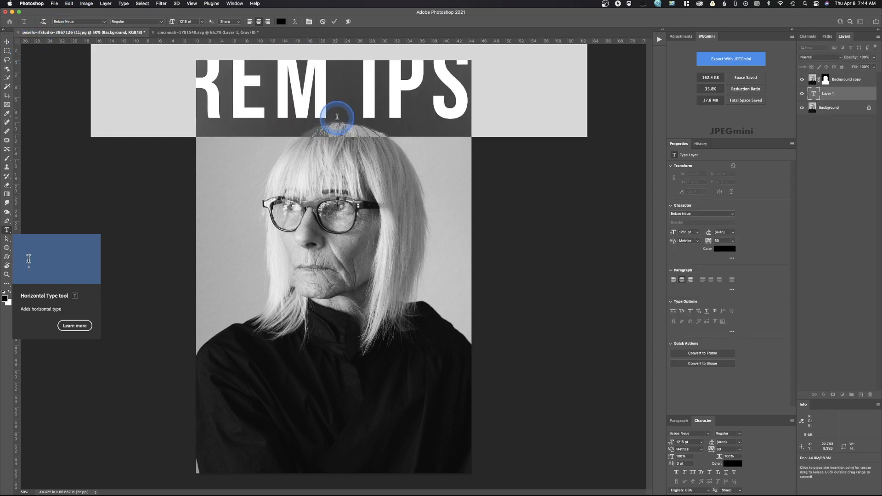
{"action": "type", "text": "ST"}
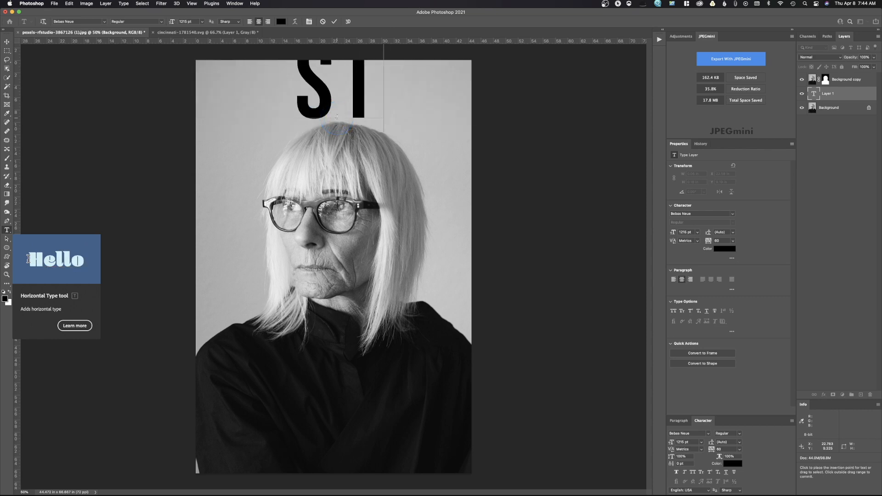
{"action": "type", "text": "YLE"}
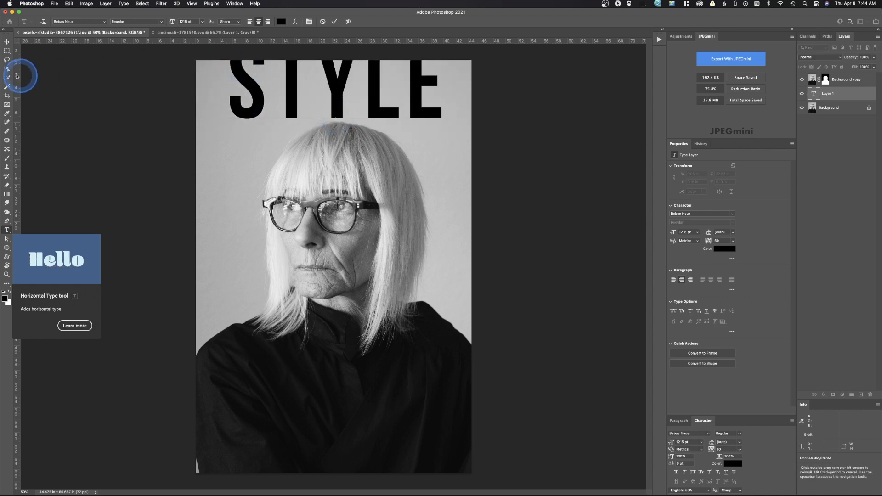
Move the STYLE title down so it overlaps the top of the head, and lower its layer opacity to about 88%.
{"action": "left_click", "coordinate": [7, 41]}
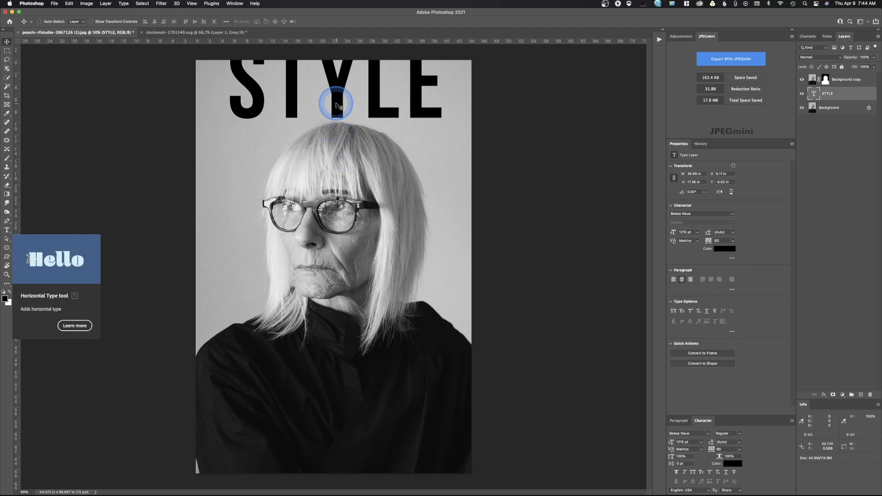
{"action": "left_click_drag", "start_coordinate": [337, 105], "coordinate": [339, 129]}
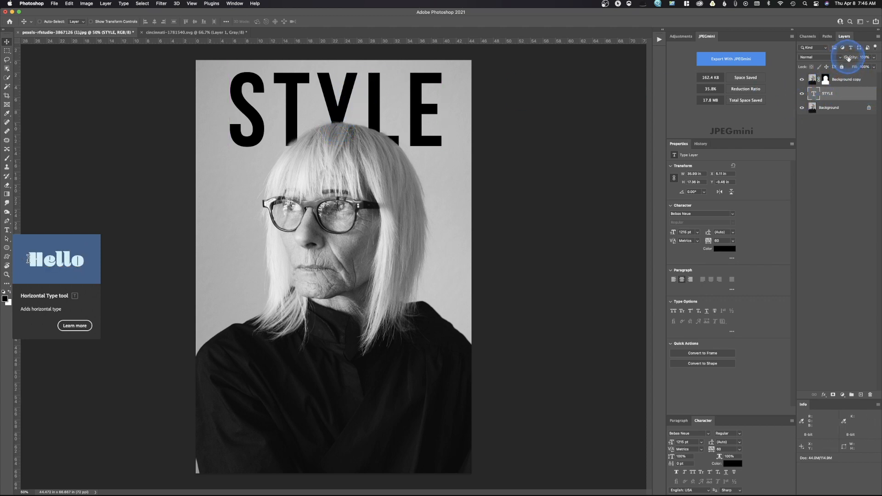
{"action": "left_click_drag", "start_coordinate": [844, 60], "coordinate": [845, 60]}
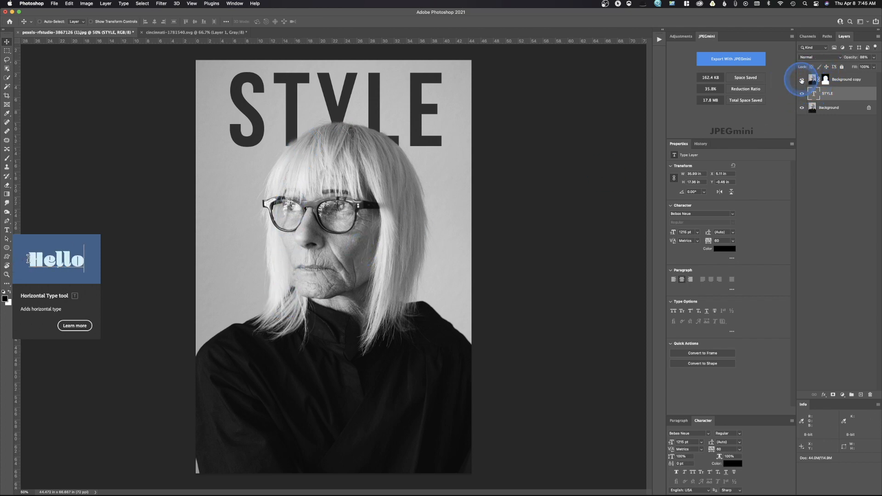
Hide and reshow the masked Background copy layer to compare the title in front of and behind the woman's head.
{"action": "left_click", "coordinate": [802, 81]}
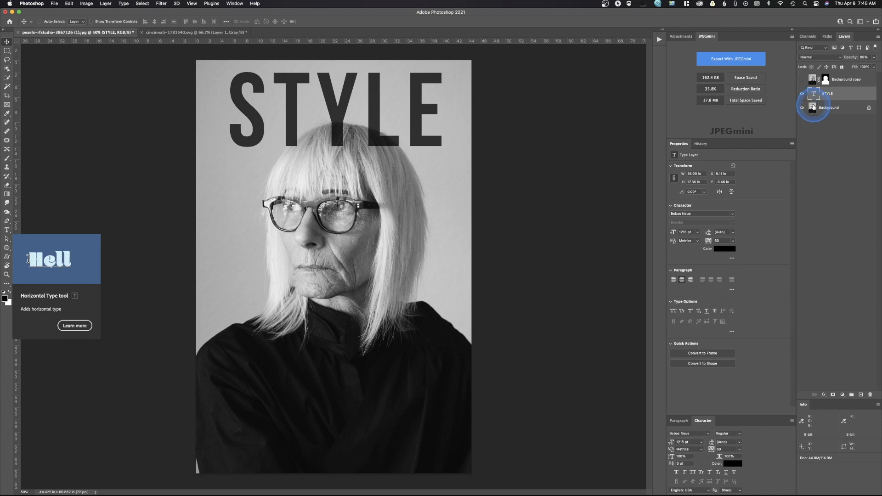
{"action": "left_click", "coordinate": [812, 108]}
{"action": "left_click", "coordinate": [813, 79]}
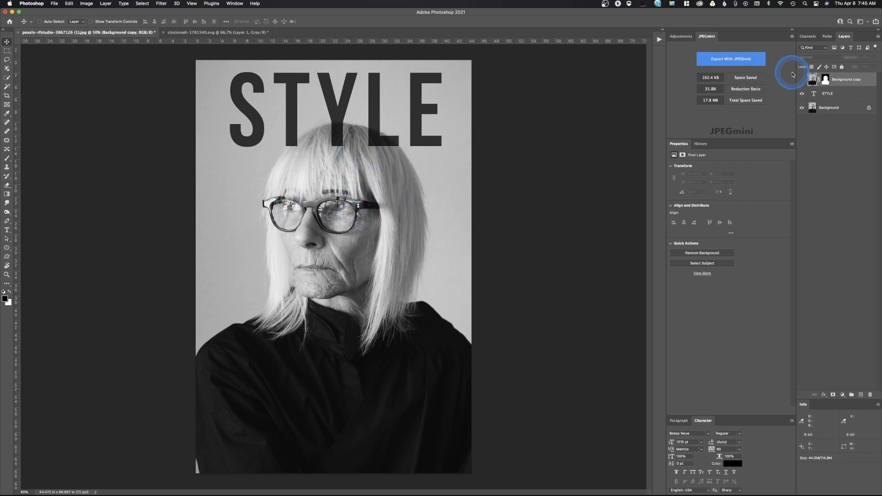
{"action": "left_click", "coordinate": [803, 80]}
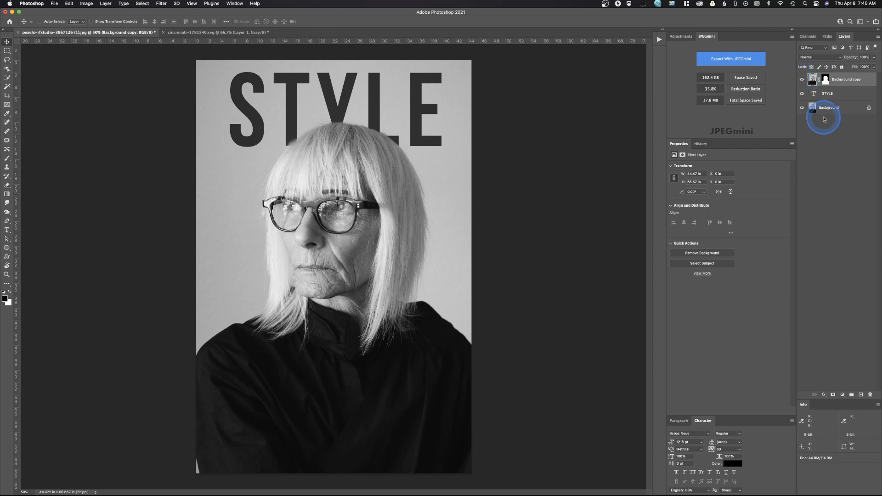
Switch to the cincinnati-1781540.svg document and flatten its image.
{"action": "left_click", "coordinate": [237, 33]}
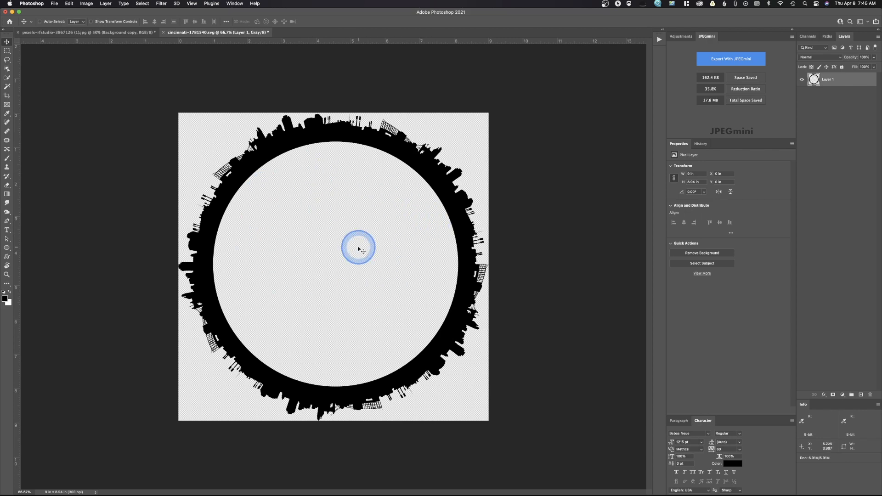
{"action": "left_click", "coordinate": [106, 6]}
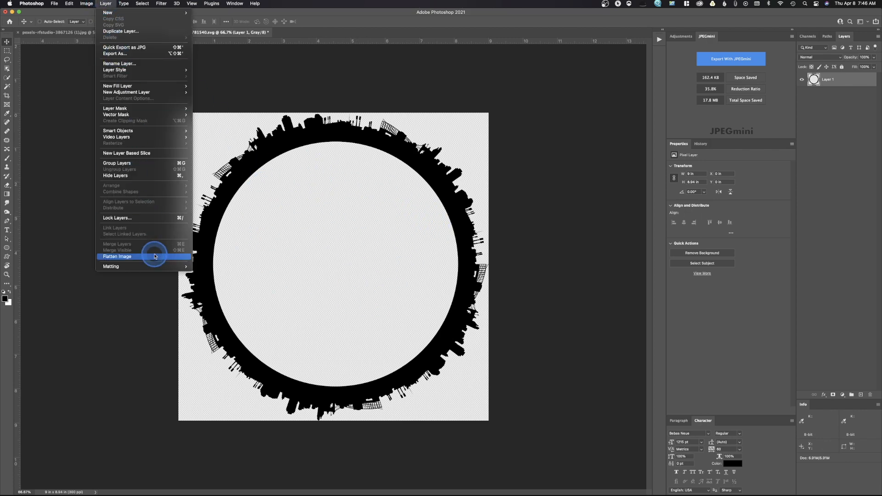
{"action": "left_click", "coordinate": [320, 221]}
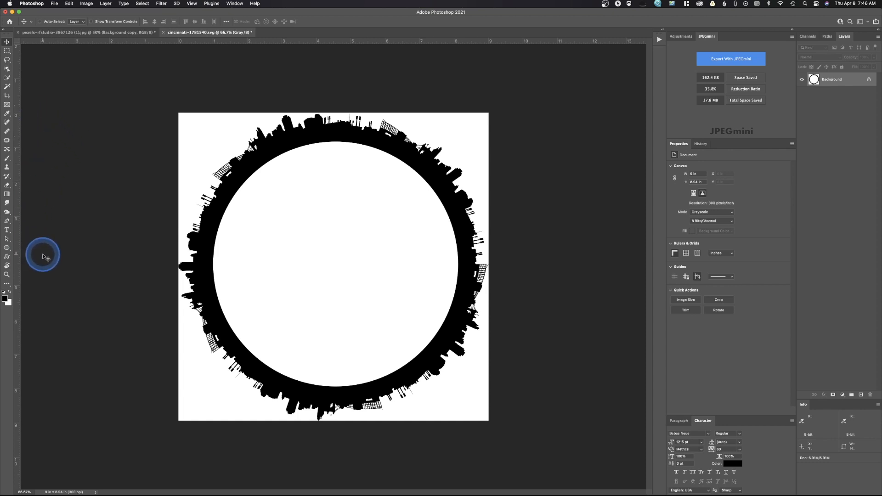
Add a vertical guide at 50% of the skyline image and copy that position value for reuse.
{"action": "left_click", "coordinate": [7, 248]}
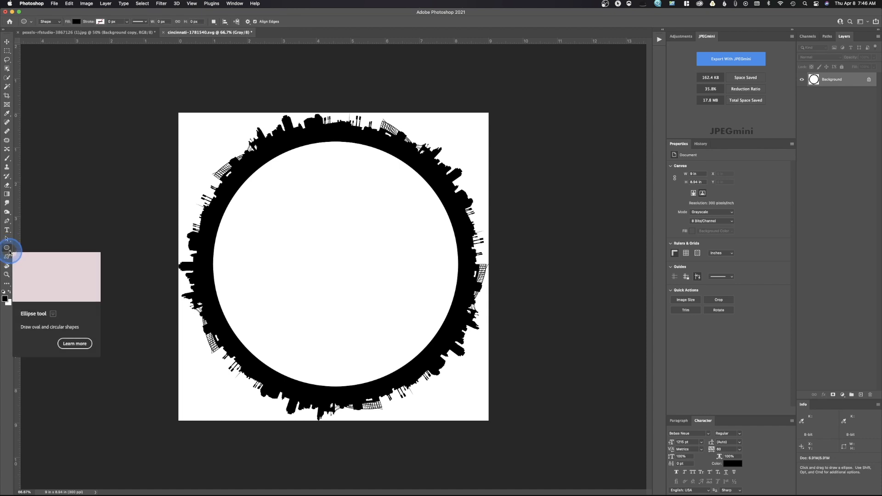
{"action": "left_click", "coordinate": [32, 248]}
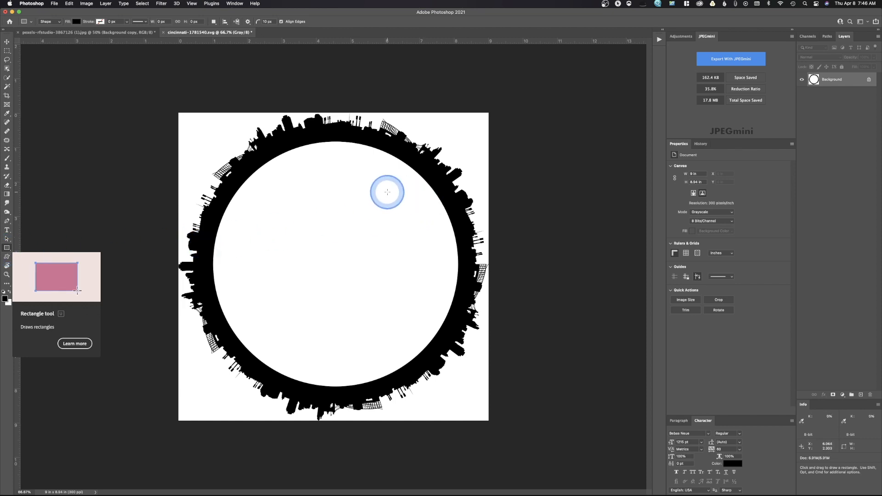
{"action": "left_click", "coordinate": [195, 4]}
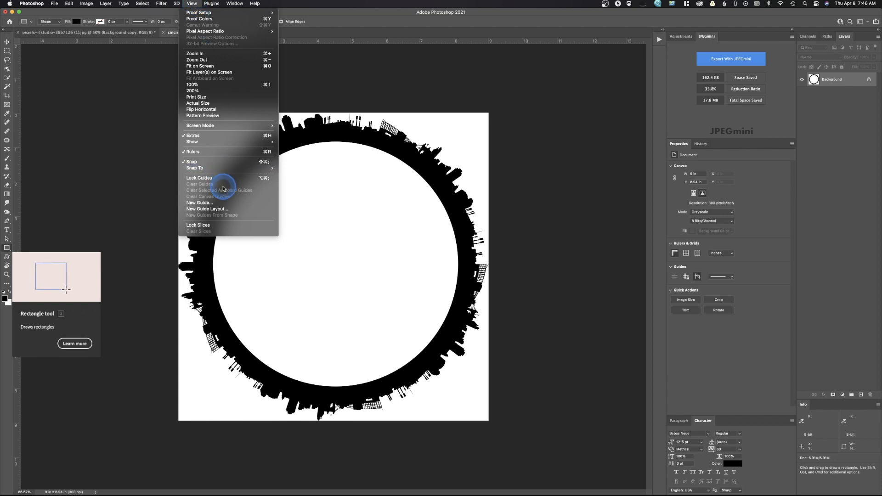
{"action": "left_click", "coordinate": [224, 202]}
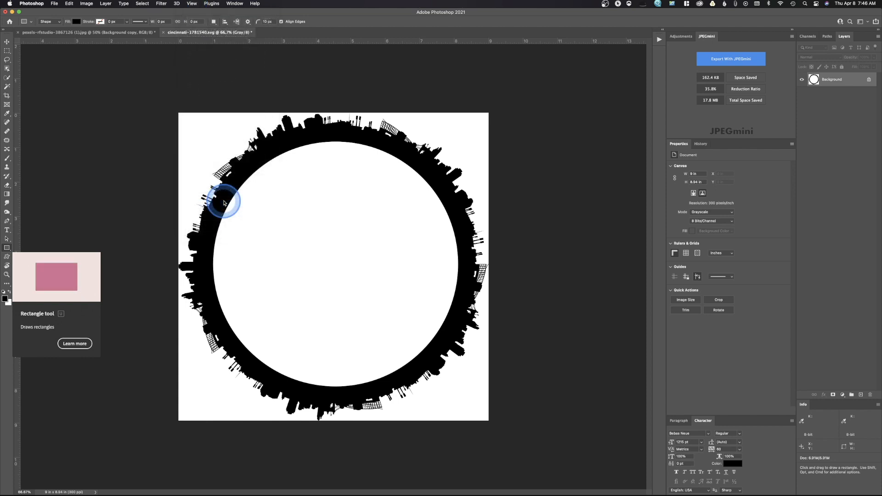
{"action": "left_click", "coordinate": [415, 253]}
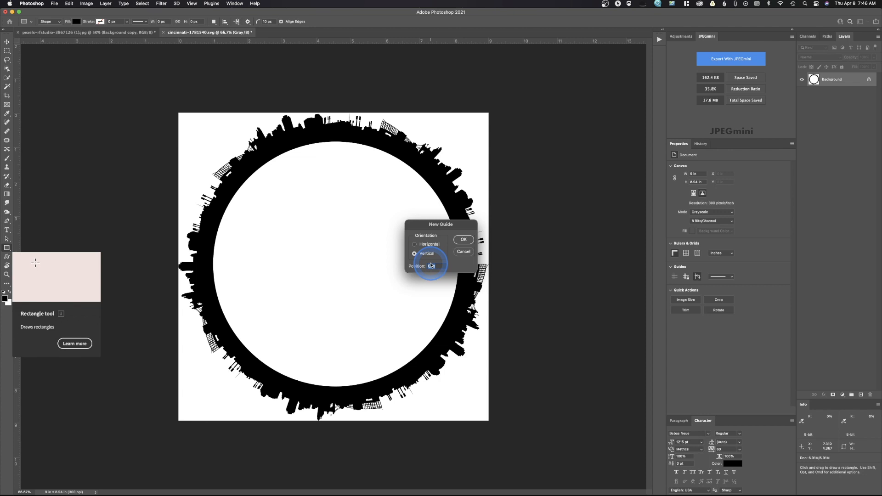
{"action": "type", "text": "50%"}
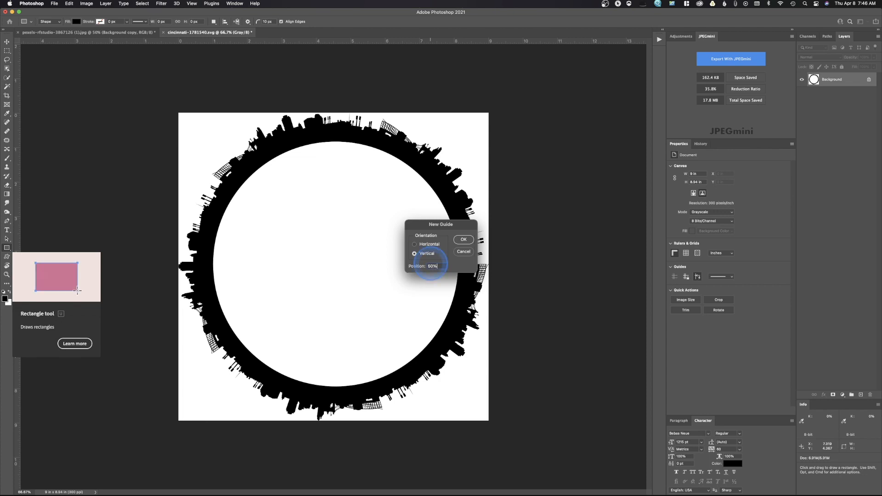
{"action": "left_click_drag", "start_coordinate": [437, 266], "coordinate": [391, 264]}
{"action": "key", "text": "super+c"}
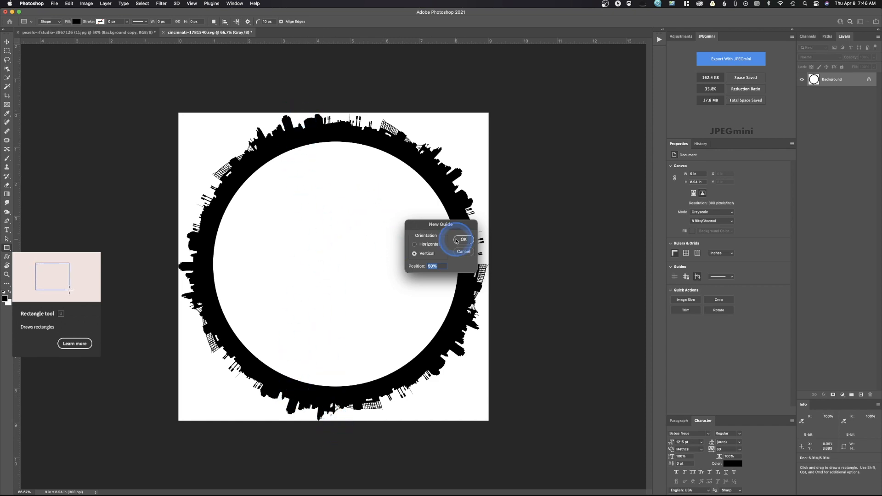
{"action": "left_click", "coordinate": [457, 241]}
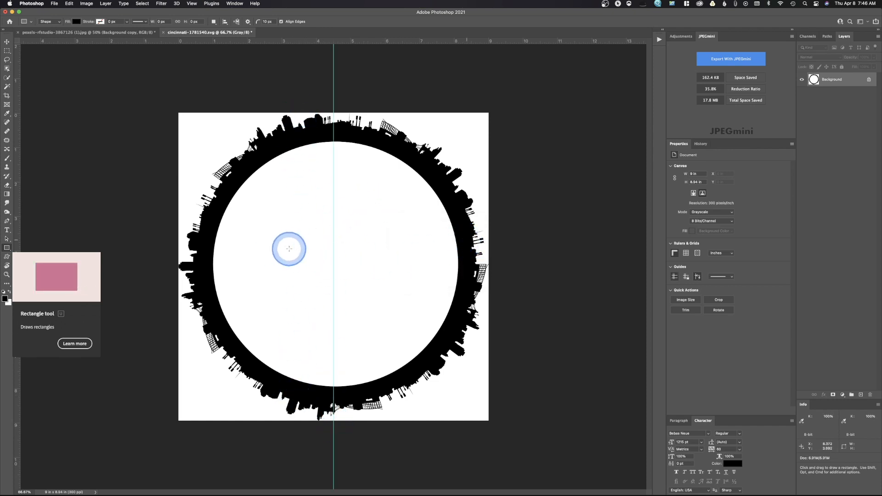
Add a horizontal guide at 50% of the skyline image, reusing the copied position value.
{"action": "left_click", "coordinate": [192, 4]}
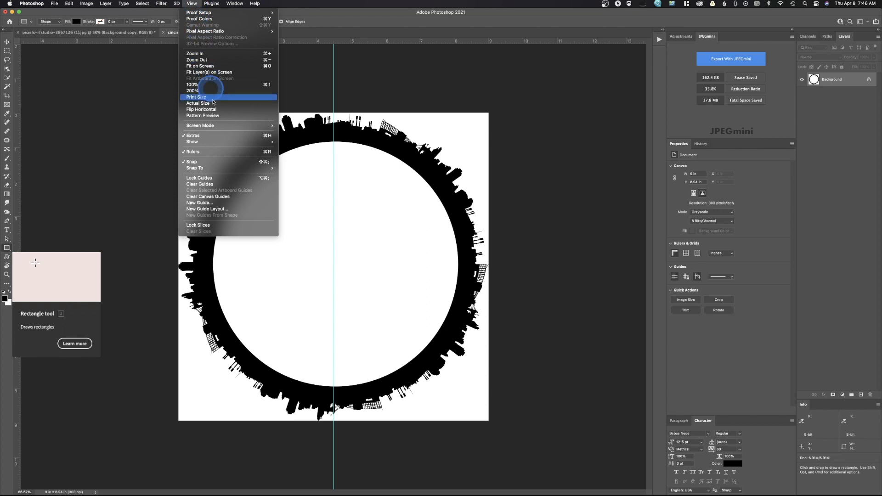
{"action": "left_click", "coordinate": [228, 206]}
{"action": "left_click", "coordinate": [414, 244]}
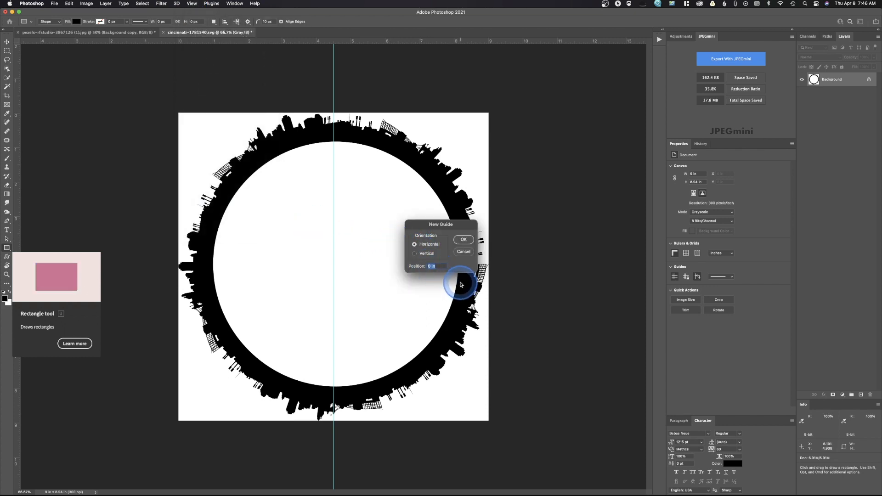
{"action": "key", "text": "super+v"}
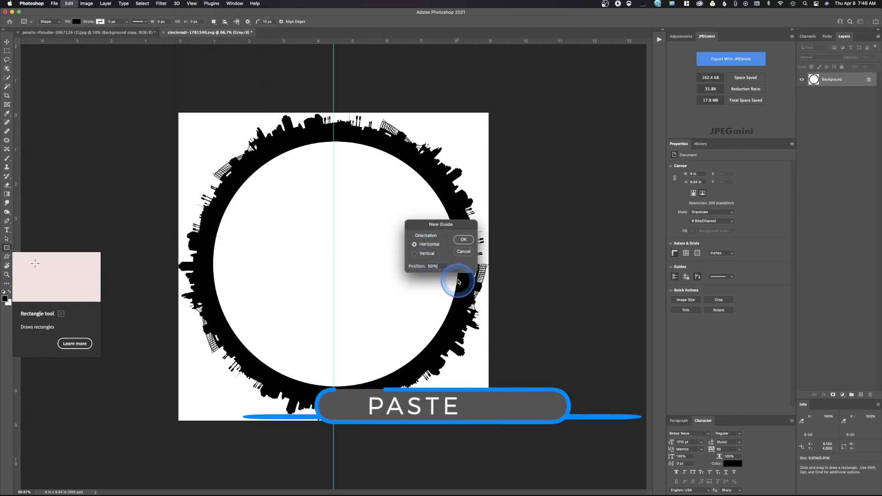
{"action": "left_click", "coordinate": [464, 239]}
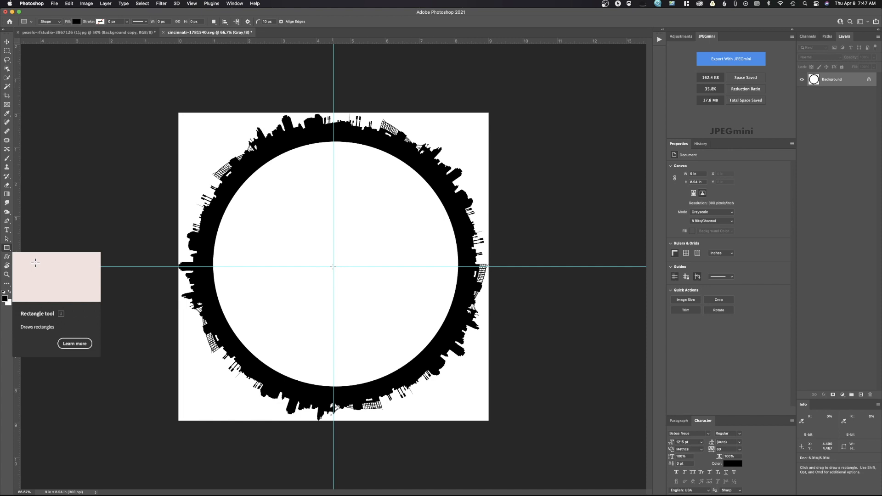
Draw a black-filled circle about 5.3 in wide, centred on the intersection of the two guides inside the skyline ring.
{"action": "left_click", "coordinate": [9, 250]}
{"action": "left_click_drag", "start_coordinate": [10, 249], "coordinate": [26, 254]}
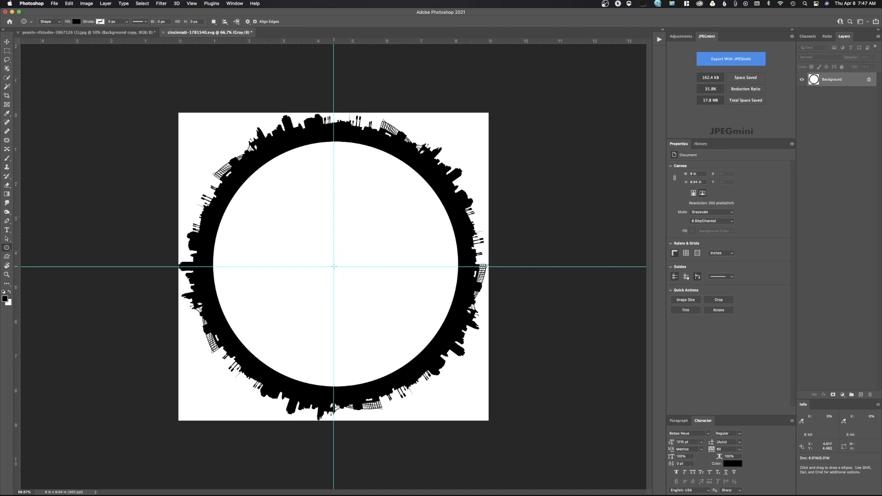
{"action": "left_click", "coordinate": [334, 266]}
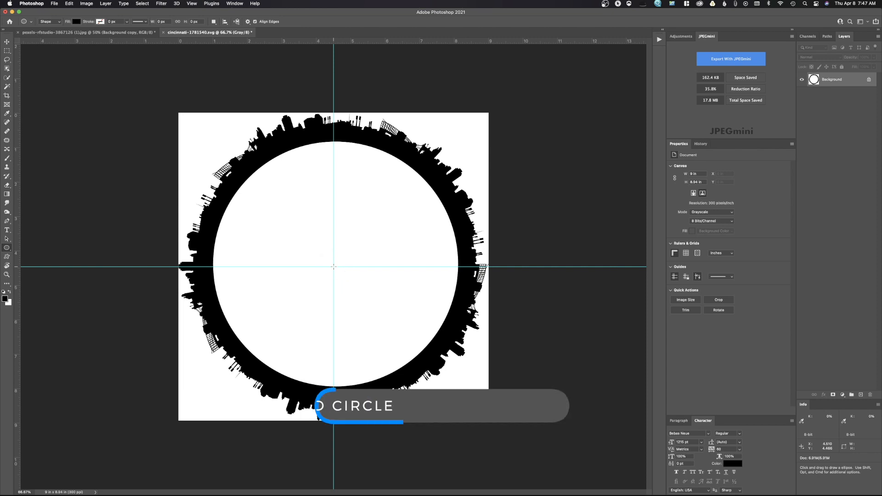
{"action": "left_click", "coordinate": [334, 266]}
{"action": "left_click_drag", "start_coordinate": [334, 267], "coordinate": [335, 267]}
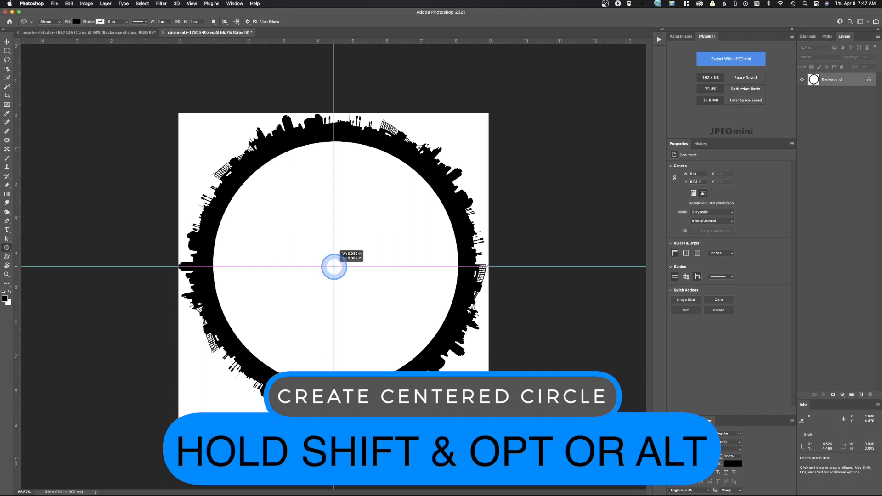
{"action": "left_click_drag", "start_coordinate": [334, 266], "coordinate": [372, 306]}
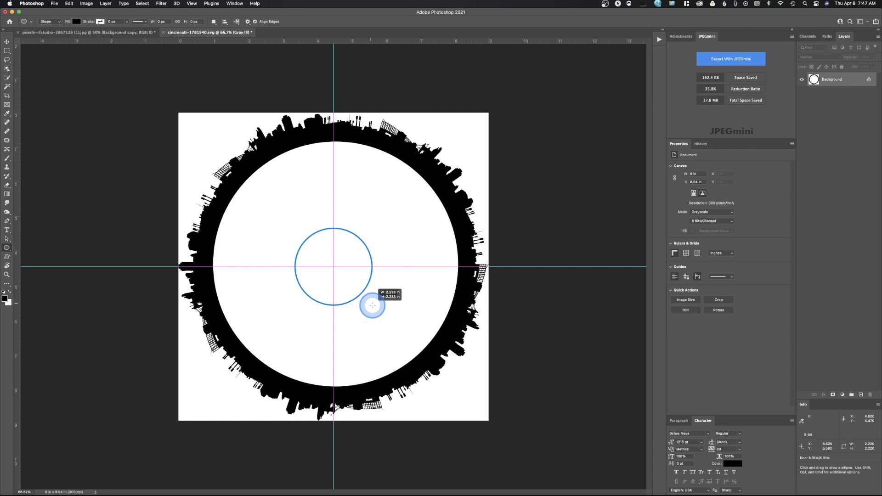
{"action": "left_click_drag", "start_coordinate": [372, 305], "coordinate": [424, 375]}
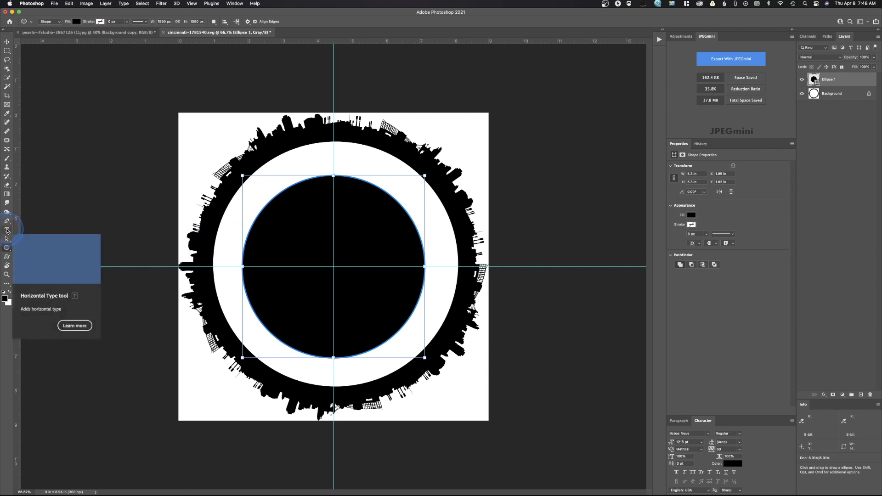
Start placeholder type along the path of the black circle and reduce its font size to 57 pt.
{"action": "left_click", "coordinate": [7, 230]}
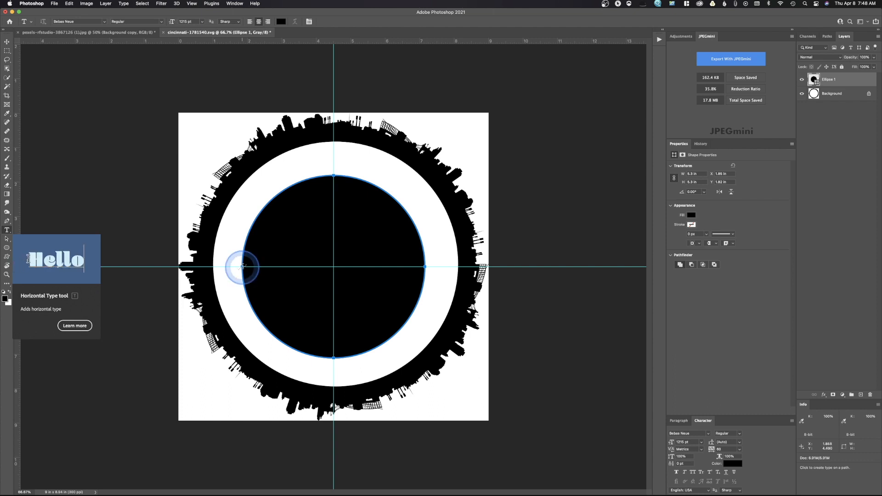
{"action": "left_click", "coordinate": [242, 266]}
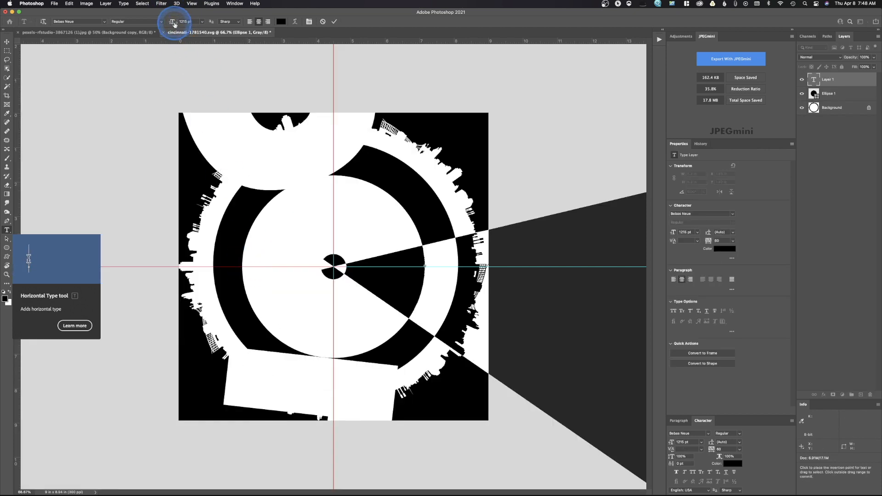
{"action": "left_click_drag", "start_coordinate": [173, 23], "coordinate": [45, 54]}
{"action": "left_click_drag", "start_coordinate": [173, 21], "coordinate": [4, 26]}
{"action": "left_click_drag", "start_coordinate": [173, 21], "coordinate": [80, 27]}
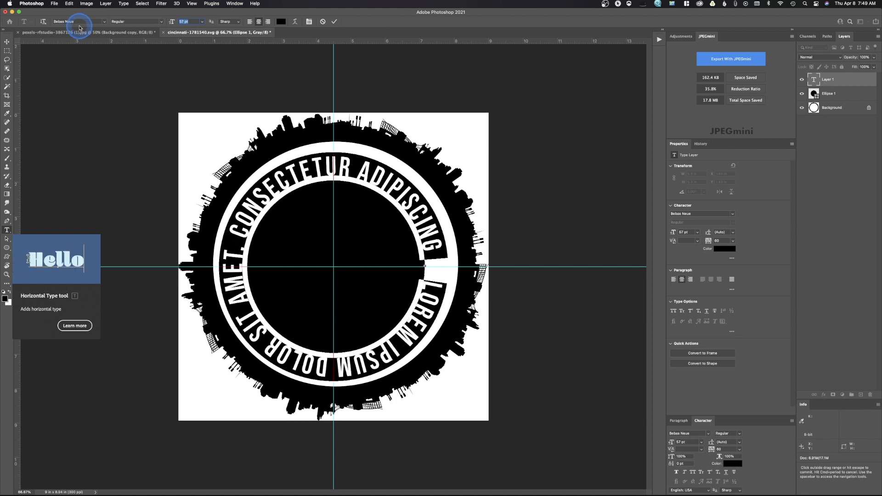
Fine-tune the circular placeholder text's font size, trying 58 pt and settling on 59 pt.
{"action": "left_click", "coordinate": [179, 22]}
{"action": "left_click", "coordinate": [183, 22]}
{"action": "key", "text": "BackSpace"}
{"action": "type", "text": "8"}
{"action": "key", "text": "Tab"}
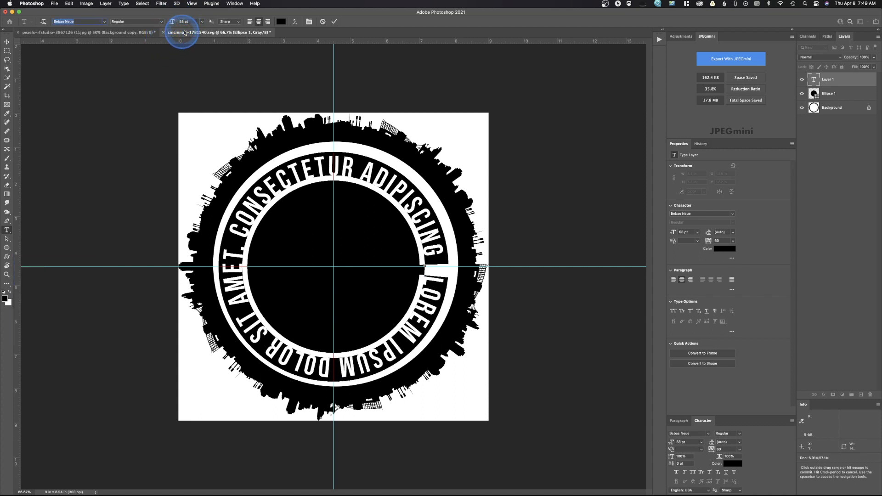
{"action": "left_click", "coordinate": [184, 22]}
{"action": "left_click_drag", "start_coordinate": [183, 22], "coordinate": [196, 31]}
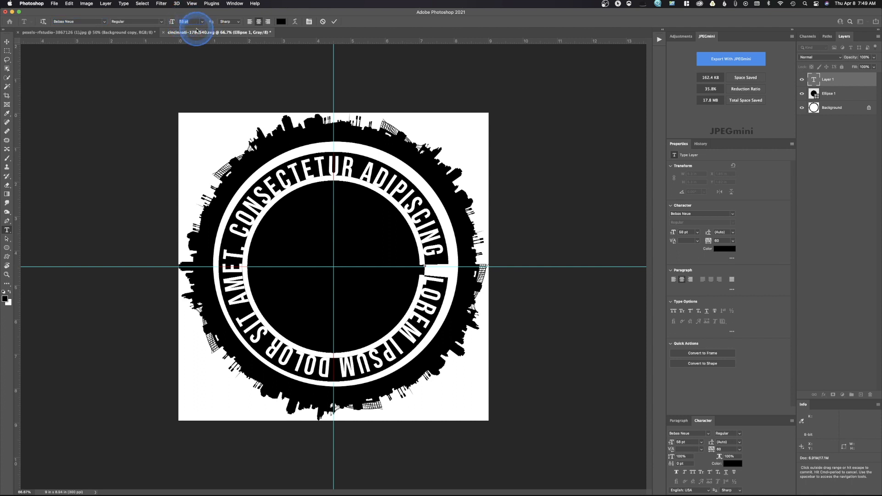
{"action": "type", "text": "59"}
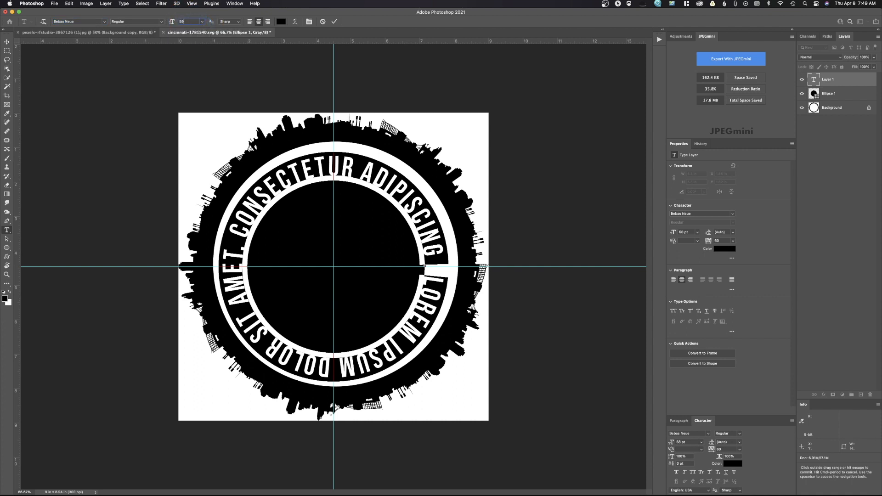
{"action": "key", "text": "Return"}
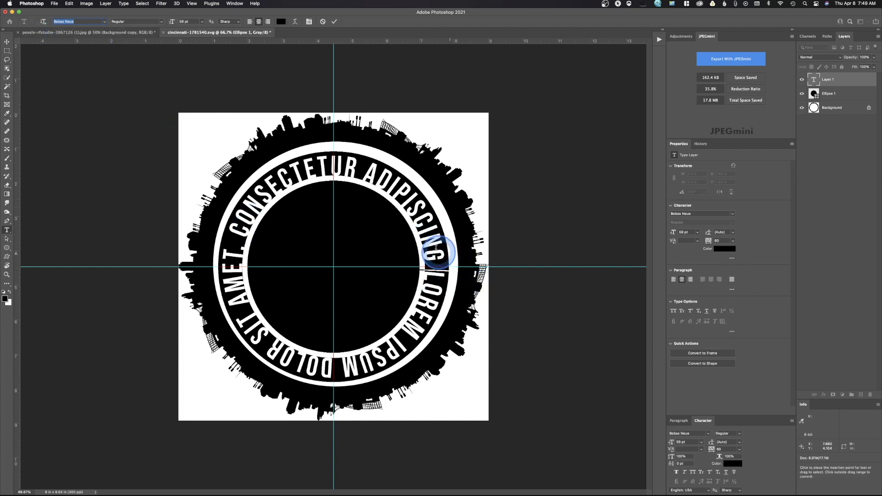
Commit the circular text and move it about 0.11 in to the right, keeping its vertical position.
{"action": "left_click", "coordinate": [7, 42]}
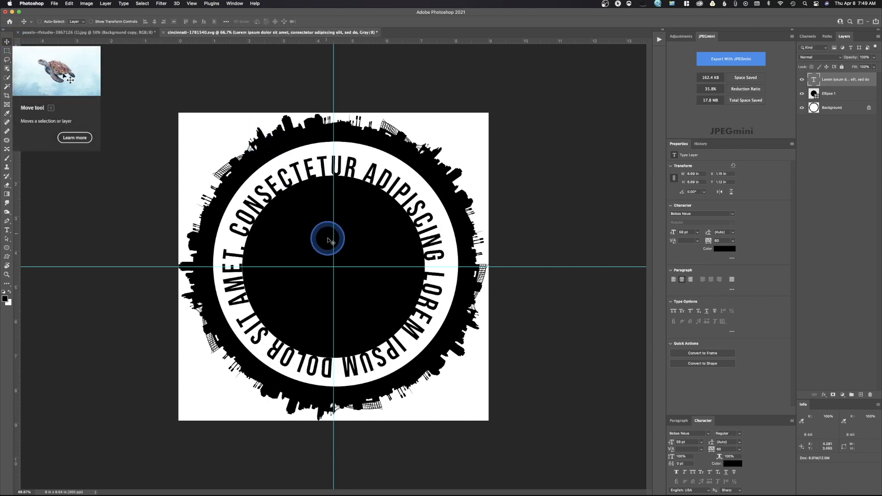
{"action": "left_click_drag", "start_coordinate": [354, 231], "coordinate": [358, 230]}
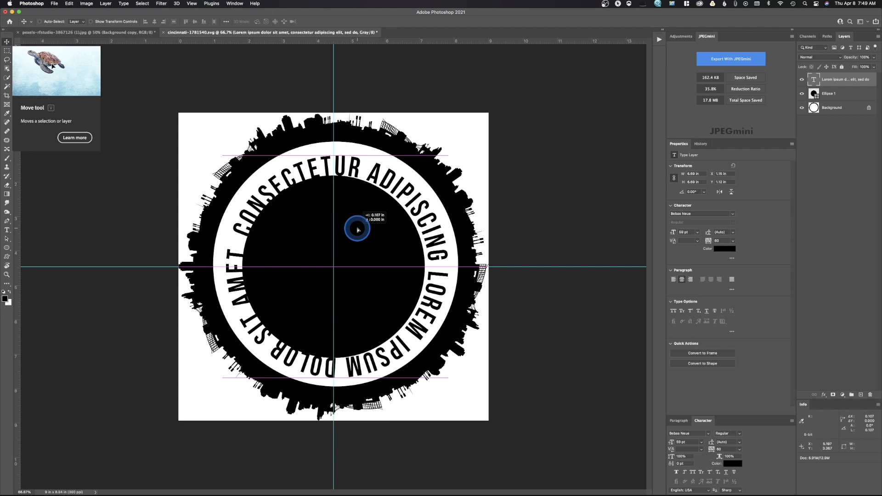
{"action": "left_click_drag", "start_coordinate": [358, 230], "coordinate": [358, 230]}
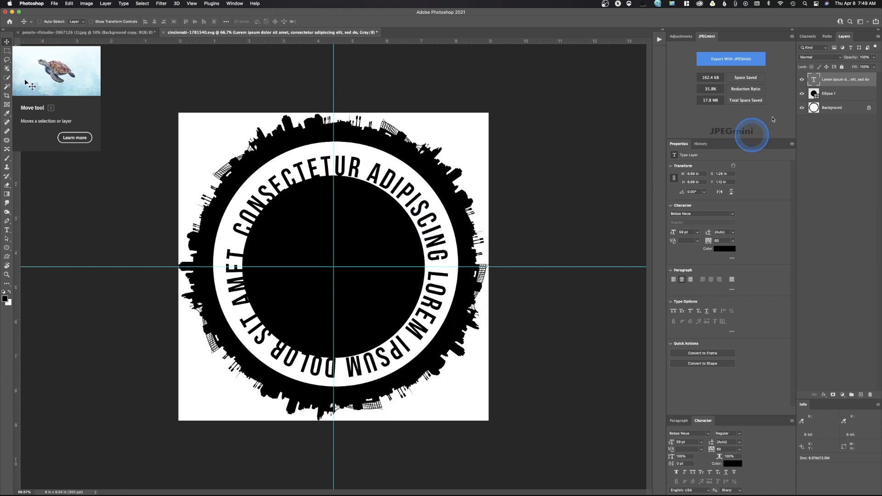
Toggle the Ellipse 1 layer off and on, resize the circle to 5 in, and recentre it within the text ring.
{"action": "left_click", "coordinate": [802, 93]}
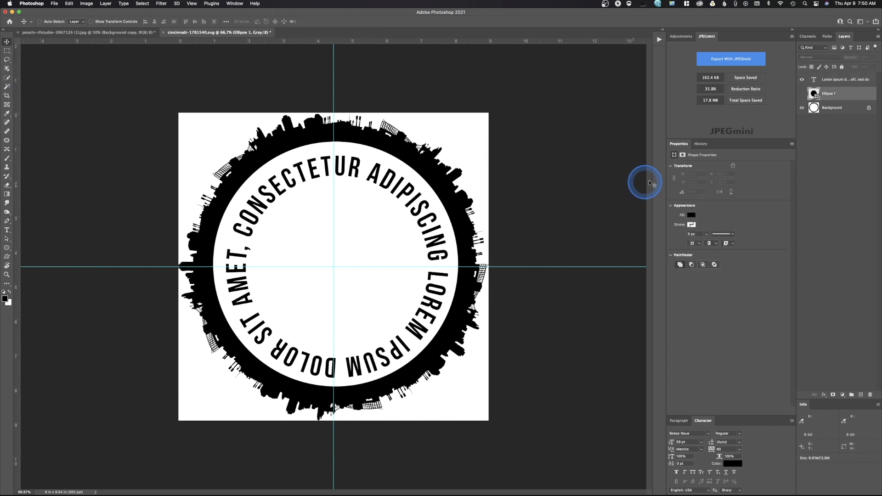
{"action": "left_click", "coordinate": [802, 94]}
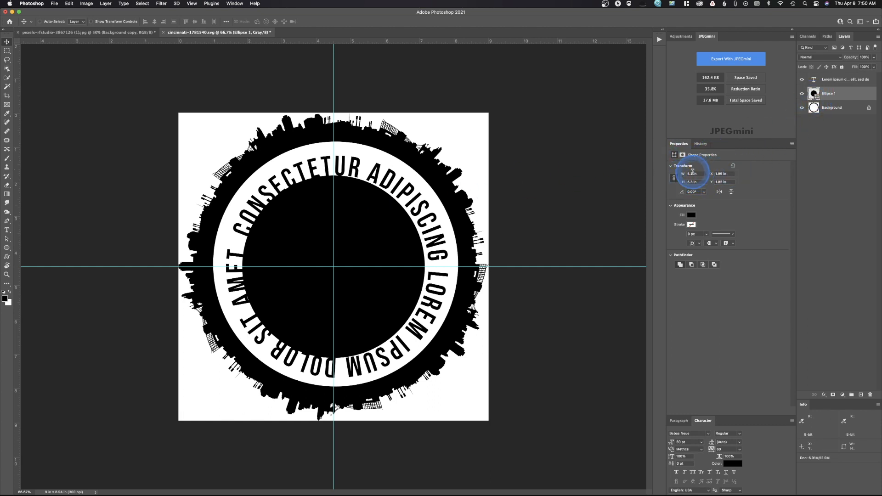
{"action": "left_click", "coordinate": [695, 175]}
{"action": "type", "text": "5"}
{"action": "key", "text": "Tab"}
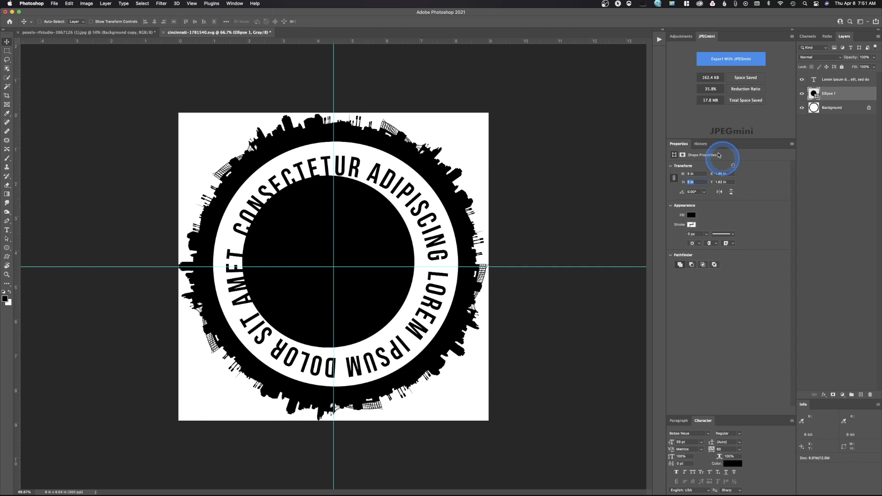
{"action": "left_click_drag", "start_coordinate": [320, 215], "coordinate": [329, 219]}
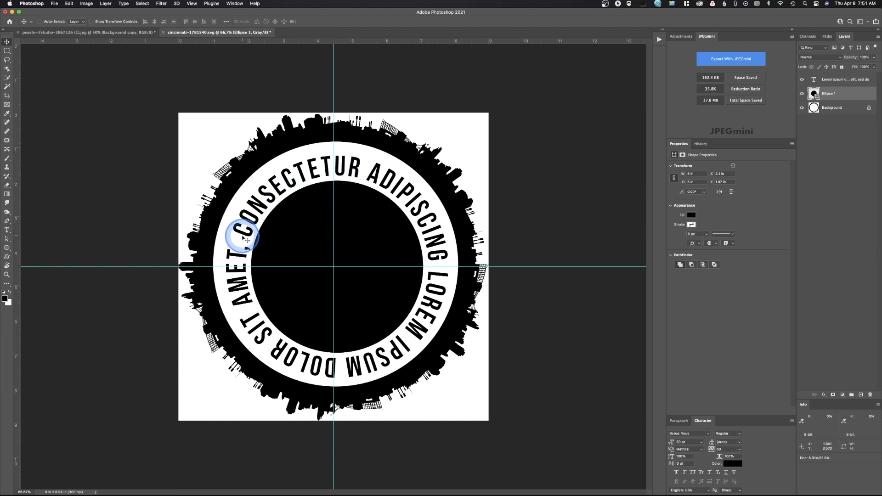
Nudge the circular text layer slightly up and left, and hide the guides.
{"action": "left_click", "coordinate": [815, 81]}
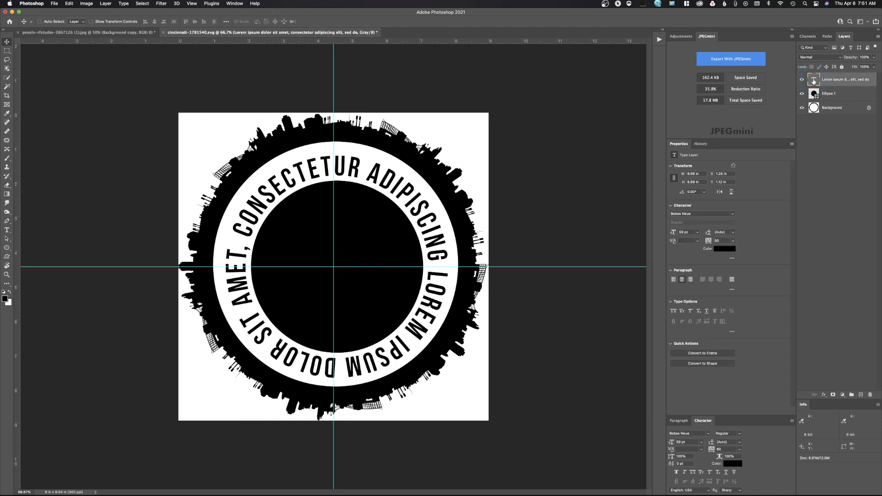
{"action": "key", "text": "Up"}
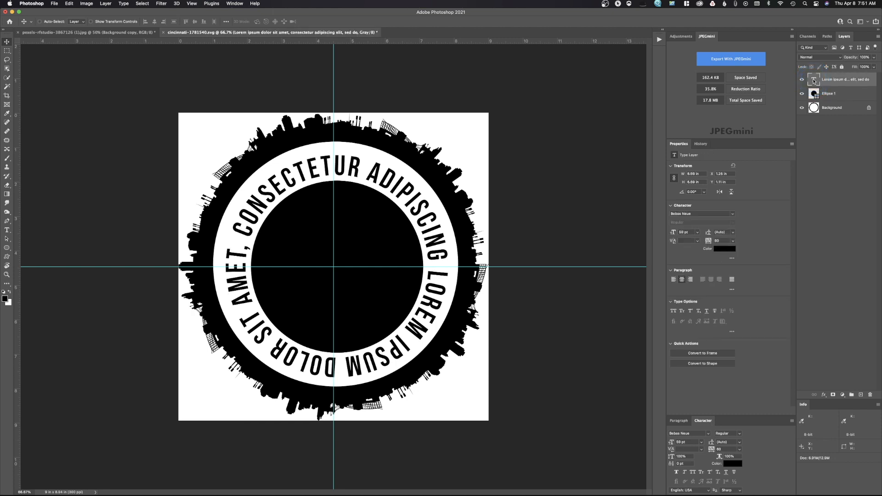
{"action": "key", "text": "Left"}
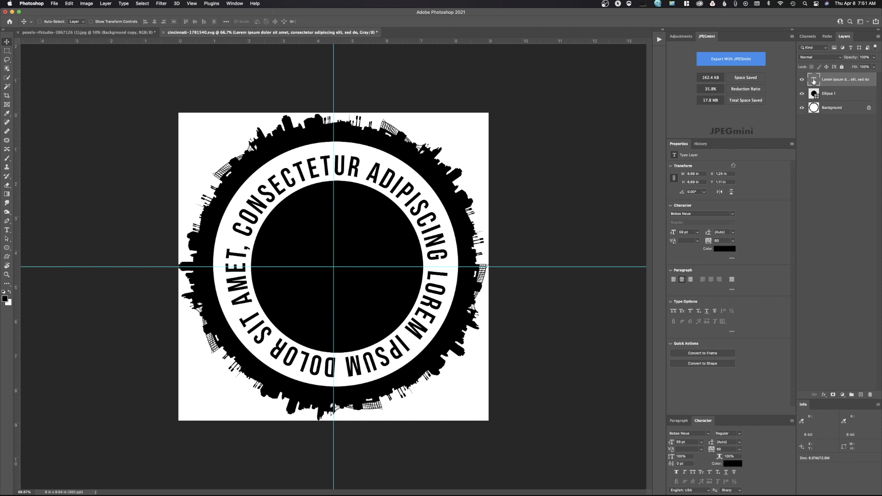
{"action": "key", "text": "super+semicolon"}
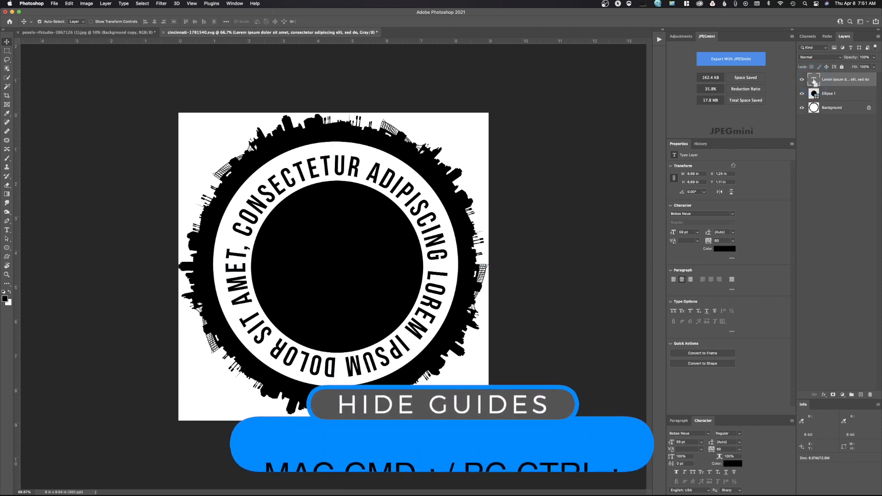